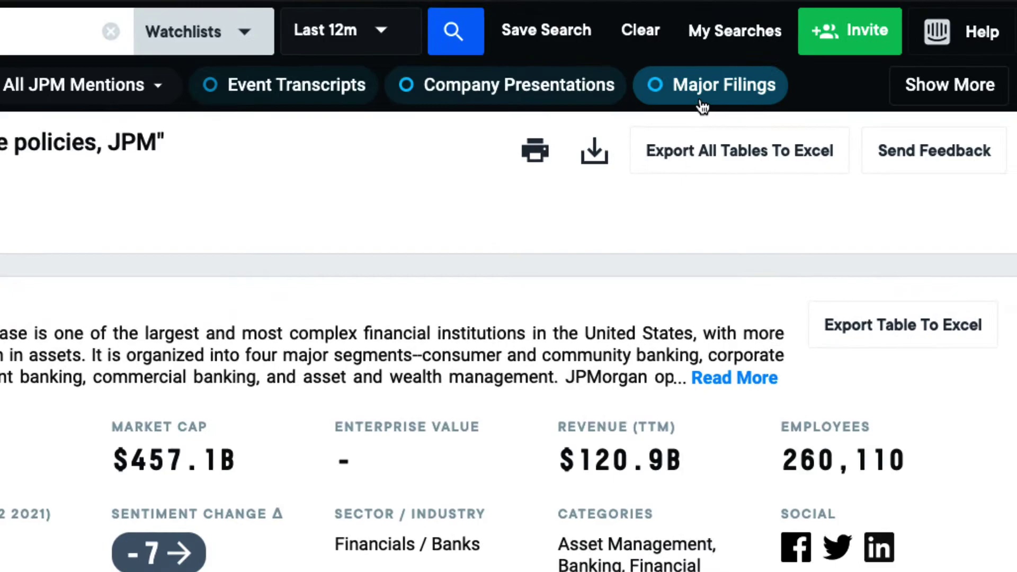
Step: Filter results to major SEC filings and open JPMorgan's 02 Aug 21 10-Q report
left_click(698, 107)
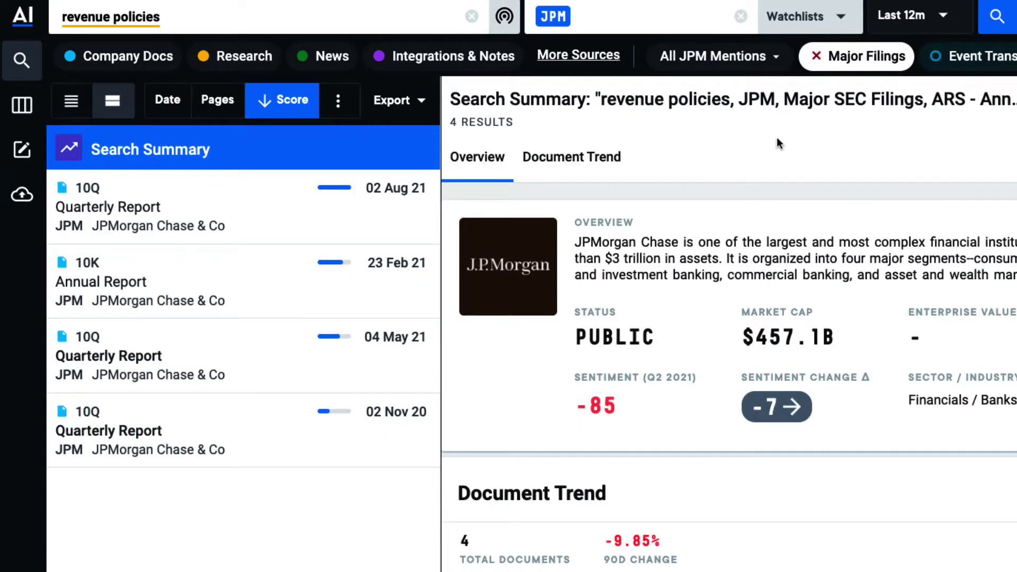
mouse_move(239, 206)
left_click(236, 230)
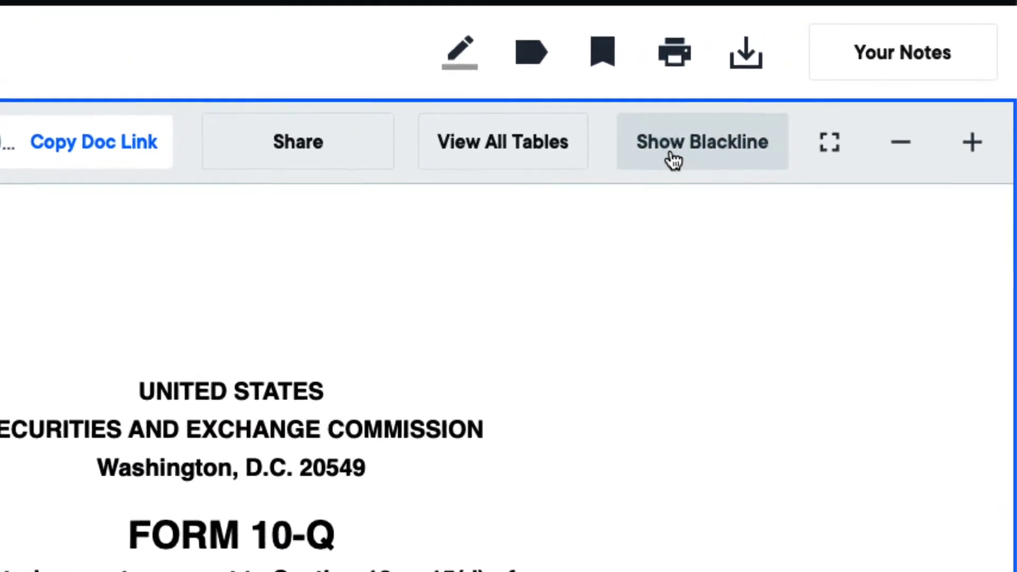
Step: Show the 10-Q blackline and highlight the changed investment securities risk sentence
left_click(668, 160)
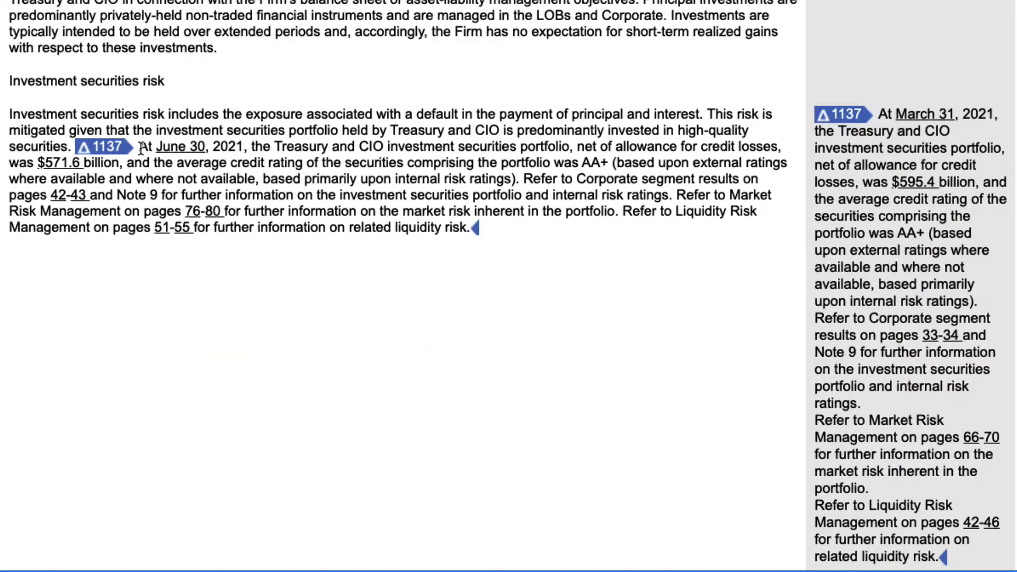
left_click_drag(140, 149, 471, 241)
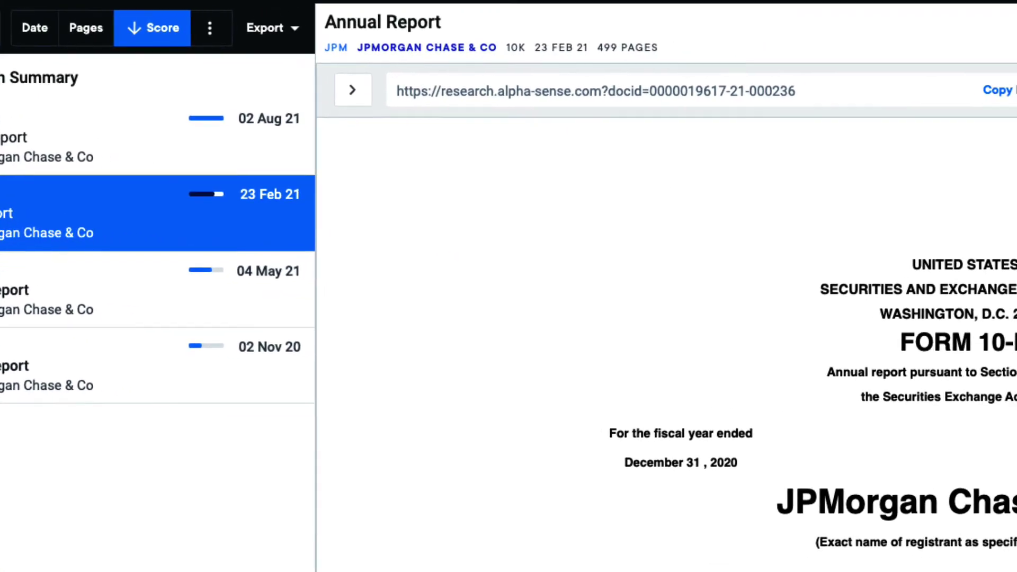
Step: Show the 10-K blackline against the 25-Feb-20 Form 10-K
left_click(957, 89)
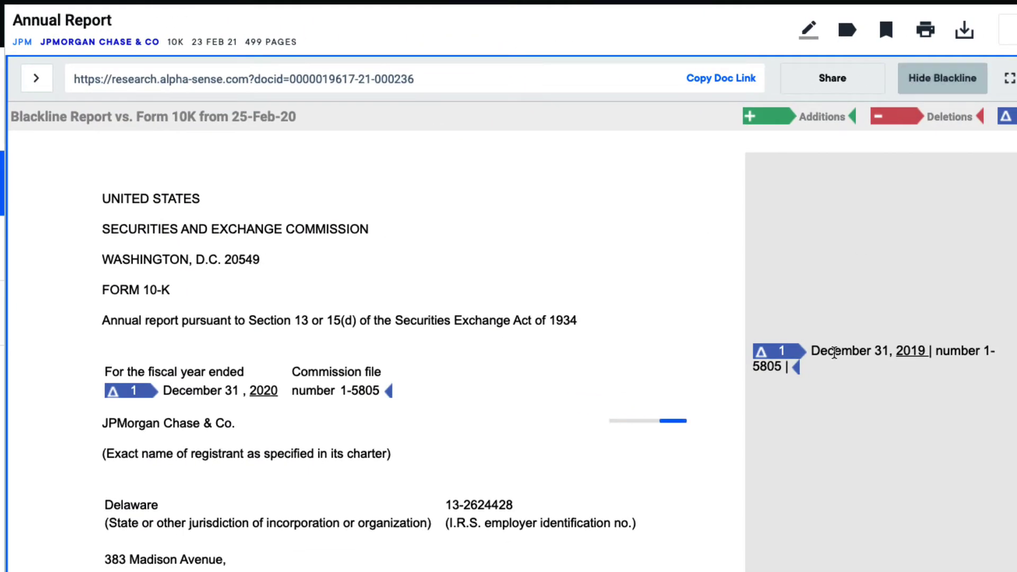
scroll(835, 351, "down", 5)
scroll(839, 354, "down", 5)
scroll(838, 353, "down", 5)
scroll(839, 352, "down", 5)
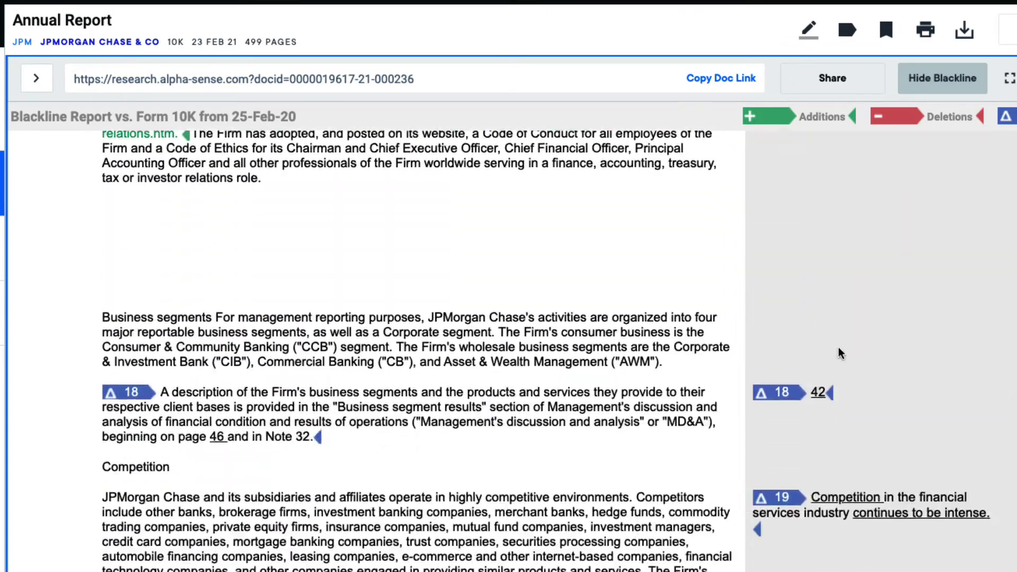
scroll(839, 352, "down", 3)
scroll(839, 353, "down", 5)
scroll(839, 352, "down", 5)
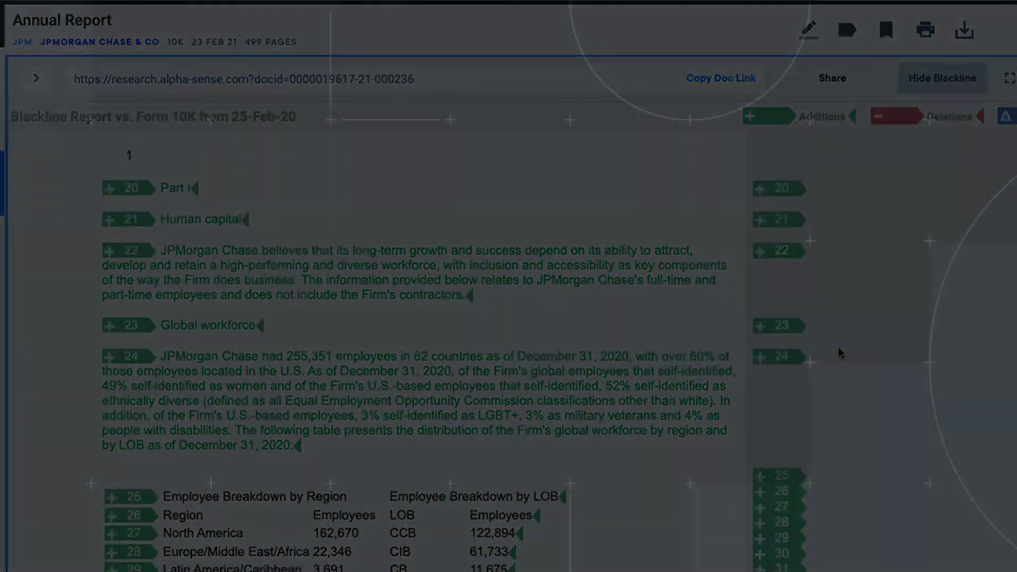